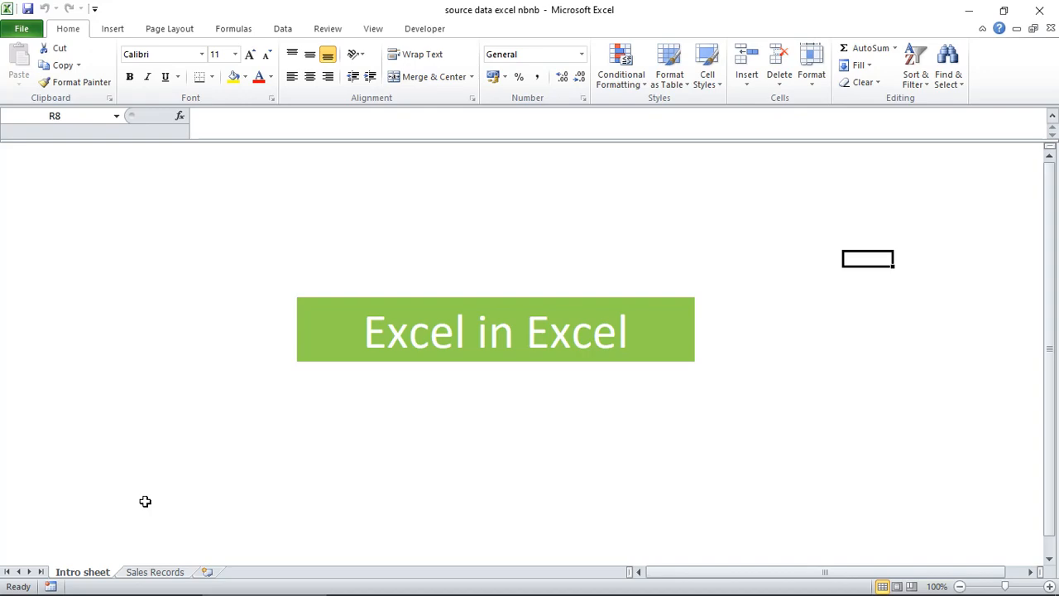
- Create a pivot table from the Sales Records data range A1:E60 on a new worksheet
left_click(139, 572)
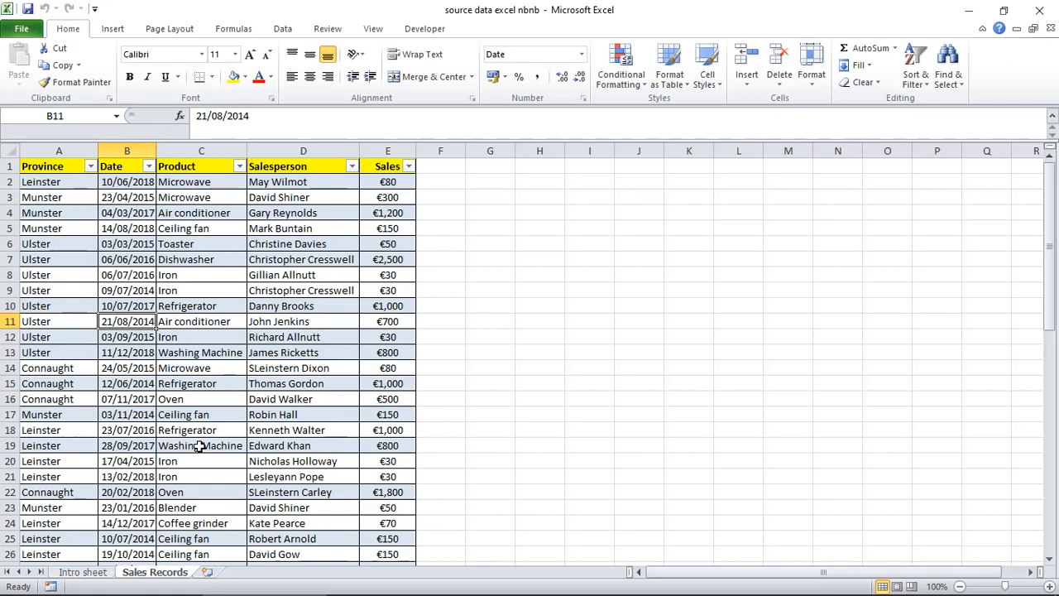
left_click(218, 323)
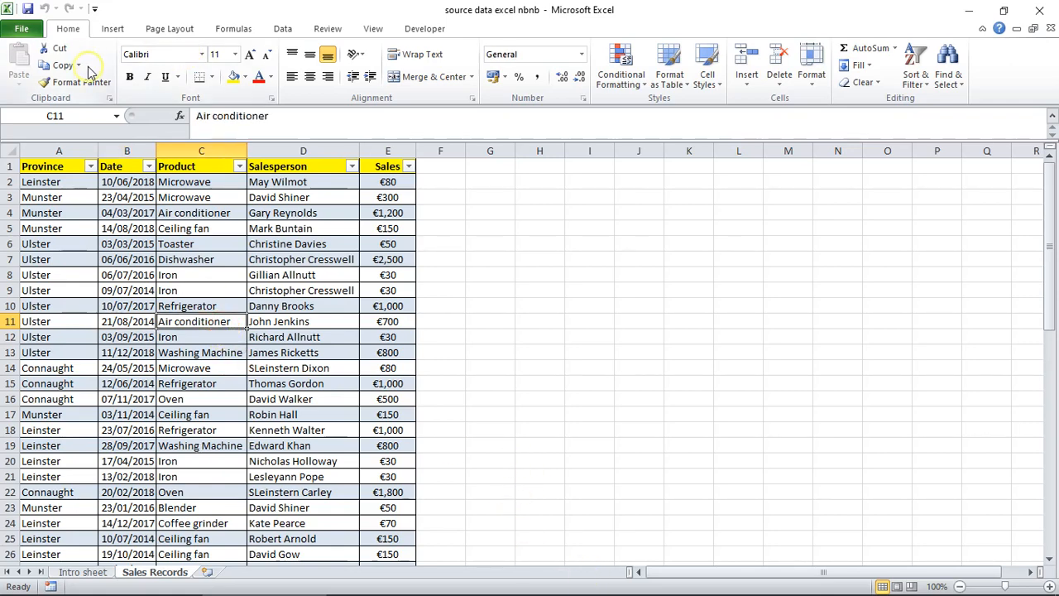
left_click(112, 29)
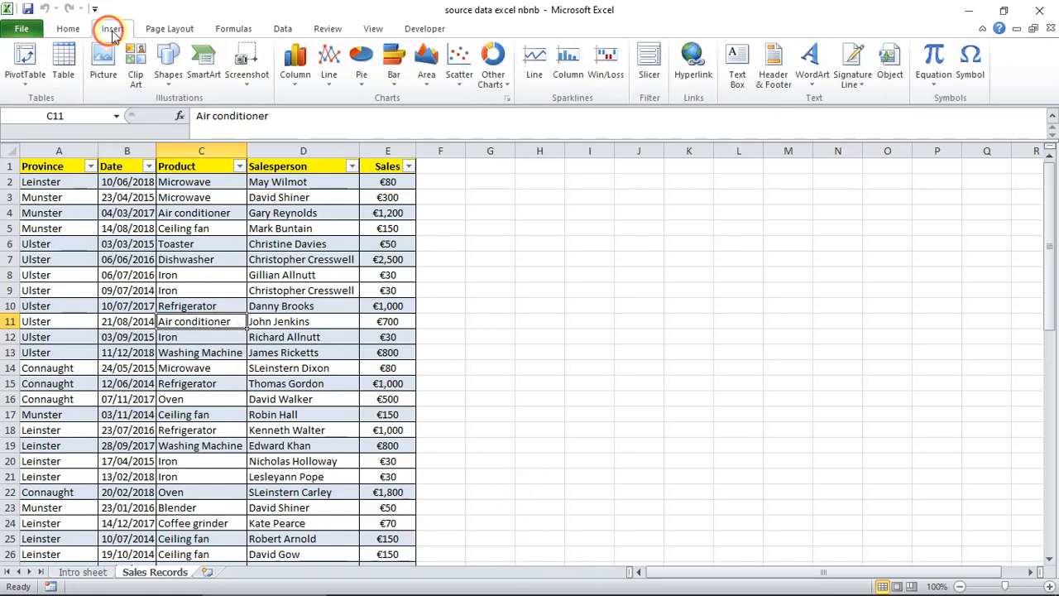
left_click(26, 59)
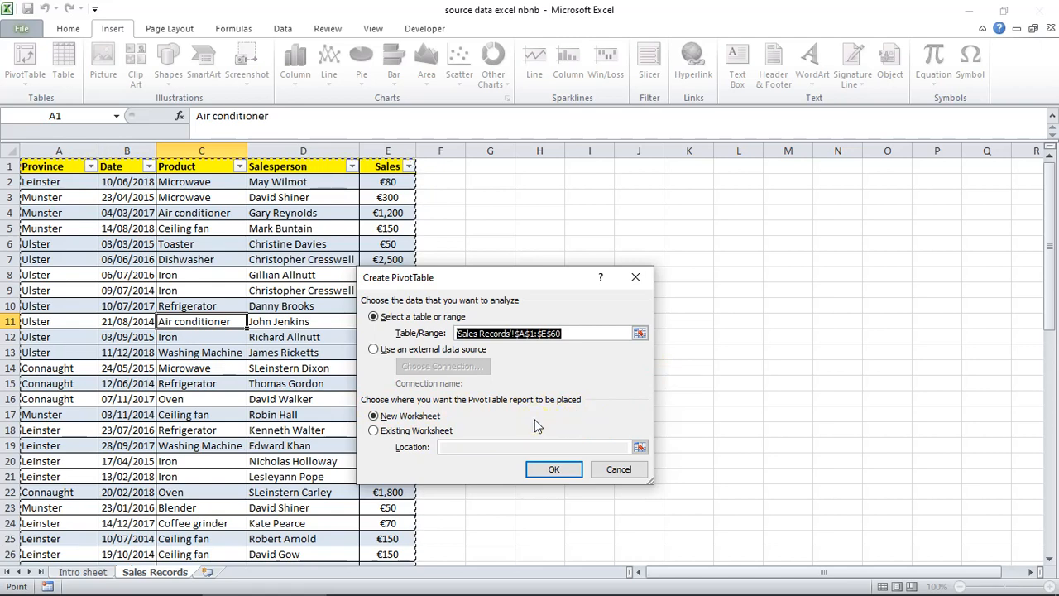
left_click(548, 470)
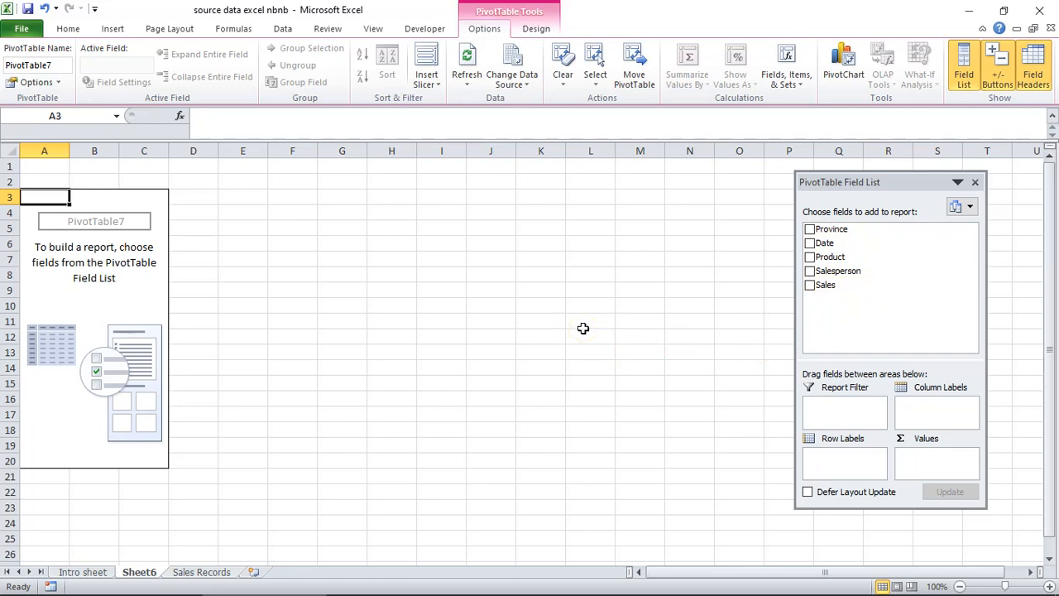
- Add Sales to the pivot table's values and Province to its row labels
left_click_drag(825, 285, 926, 464)
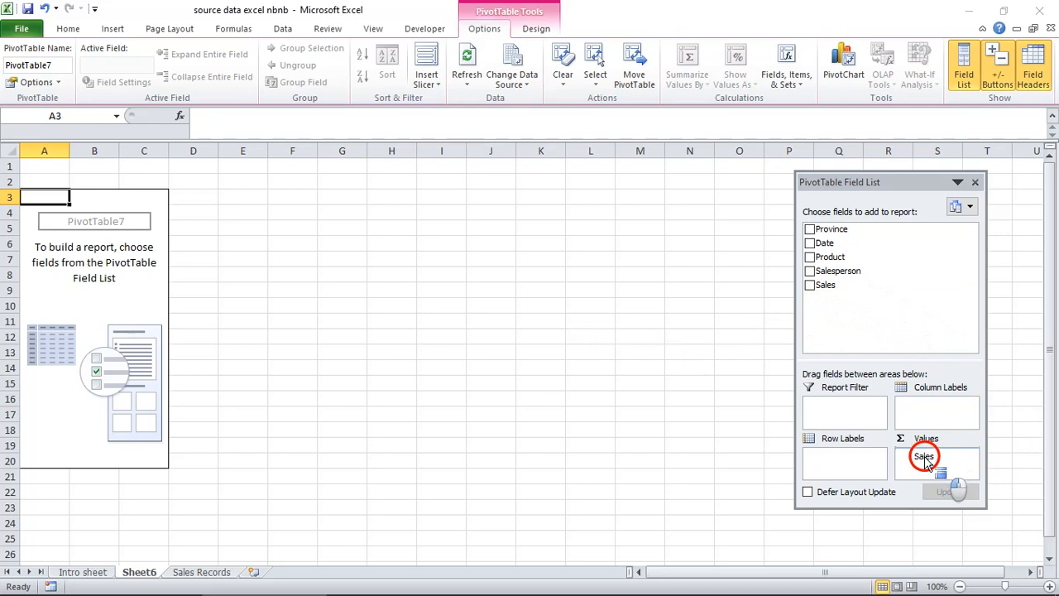
left_click_drag(927, 465, 927, 463)
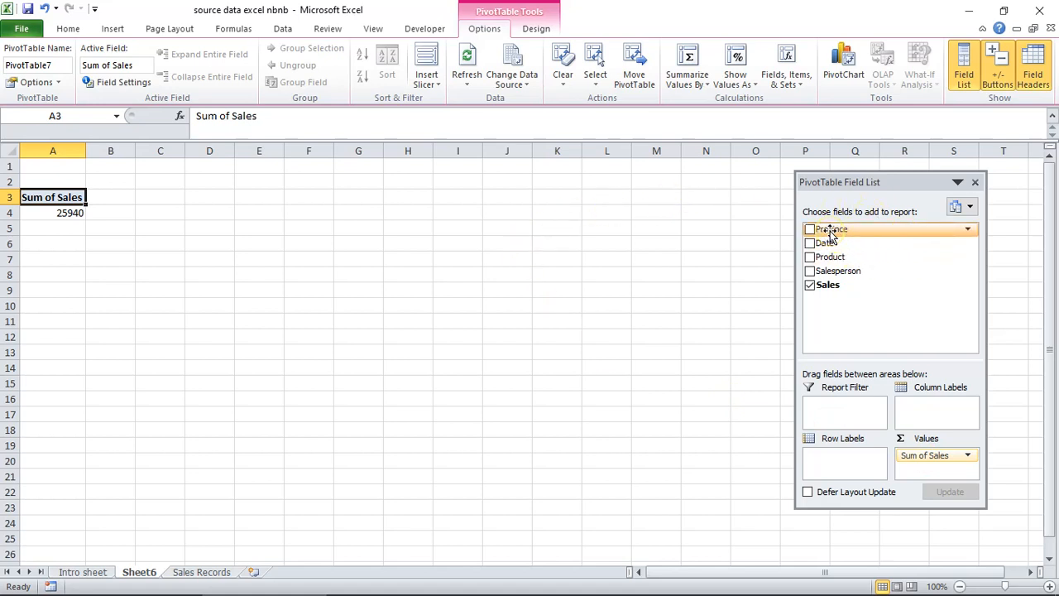
left_click_drag(832, 229, 834, 460)
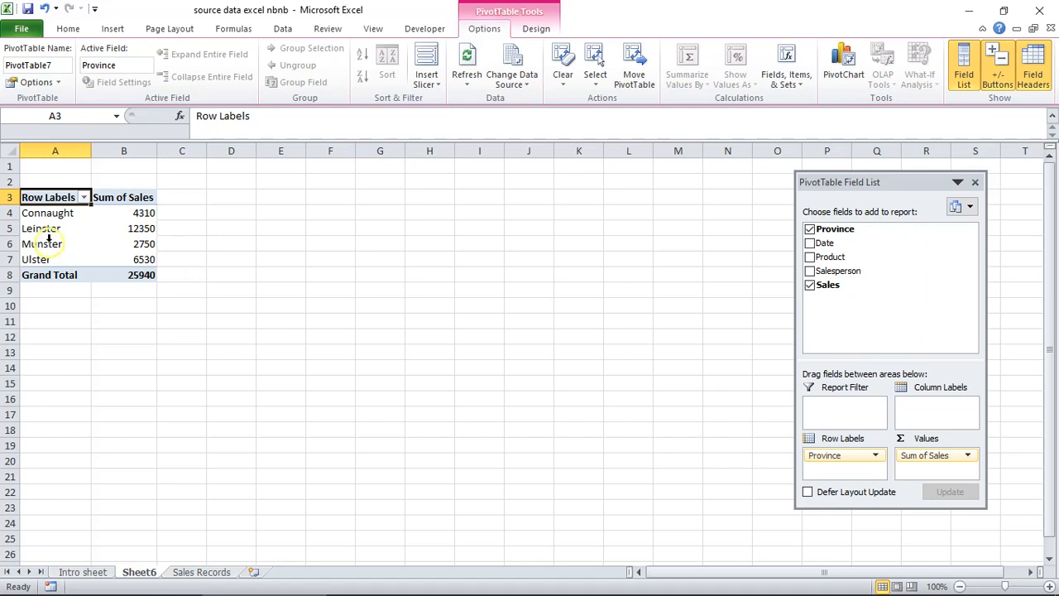
- Rename the pivot table's row label header in A3 as Province
left_click(47, 197)
type("Provi")
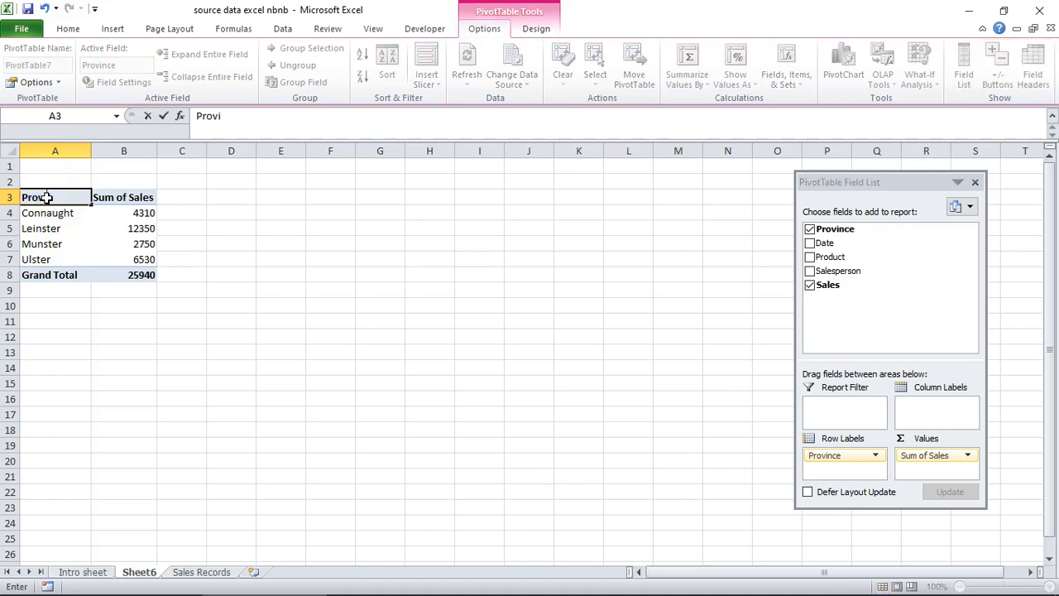
type("nce")
- Sort the provinces in the pivot table by Sum of Sales from largest to smallest
left_click(142, 229)
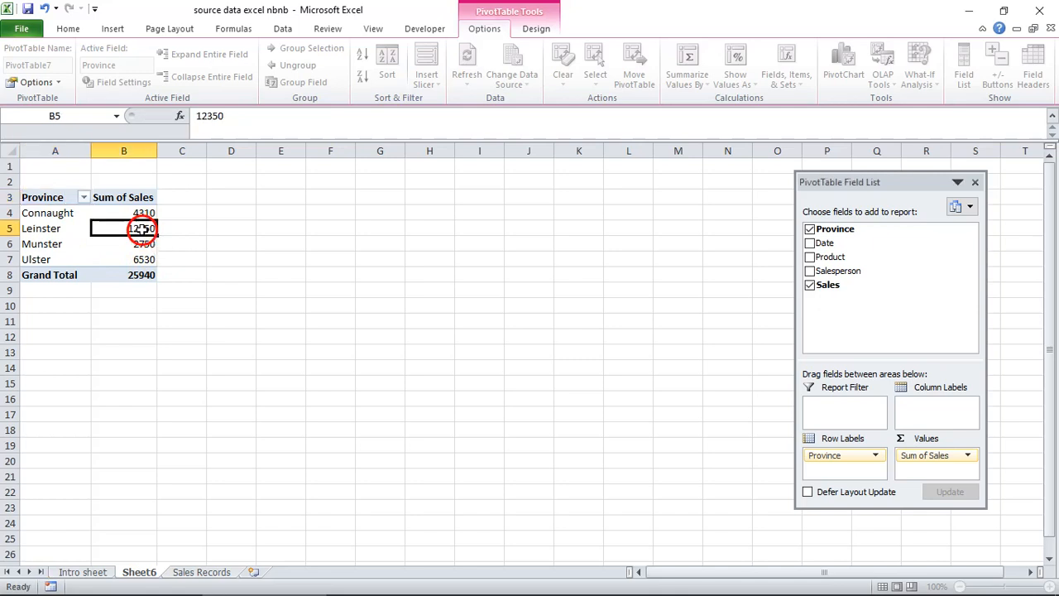
right_click(143, 229)
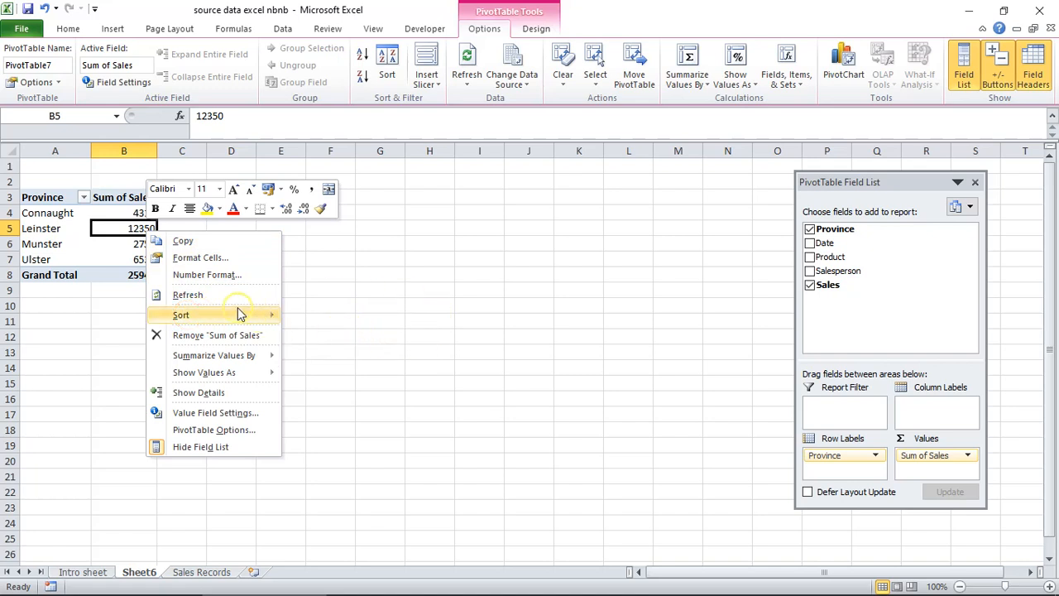
mouse_move(206, 315)
left_click(364, 339)
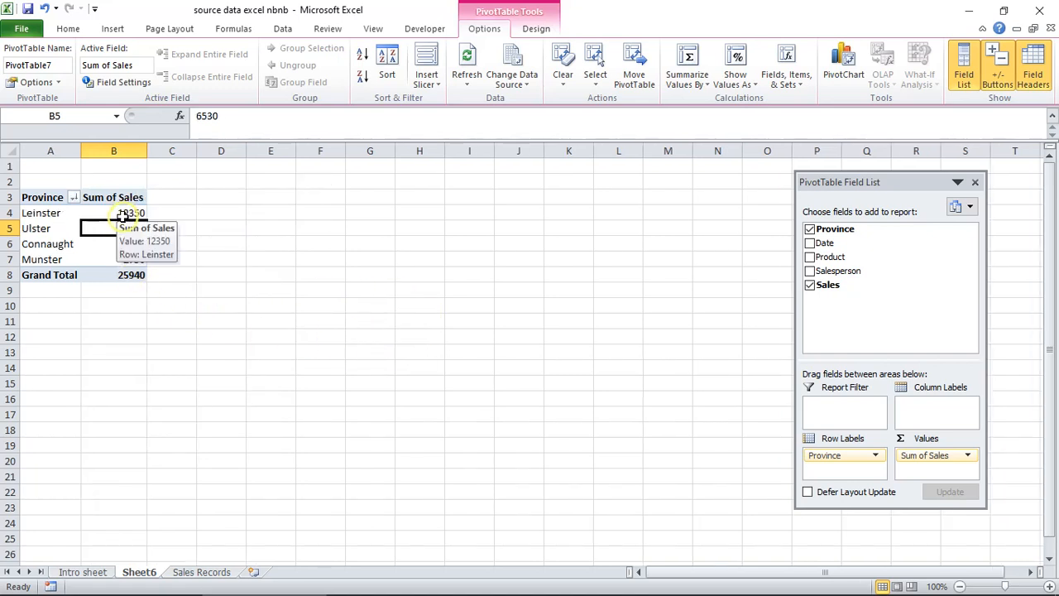
- Format the pivot table's sales values in B4:B8, including the grand total, as euro amounts without decimals
left_click_drag(125, 212, 136, 273)
left_click(68, 29)
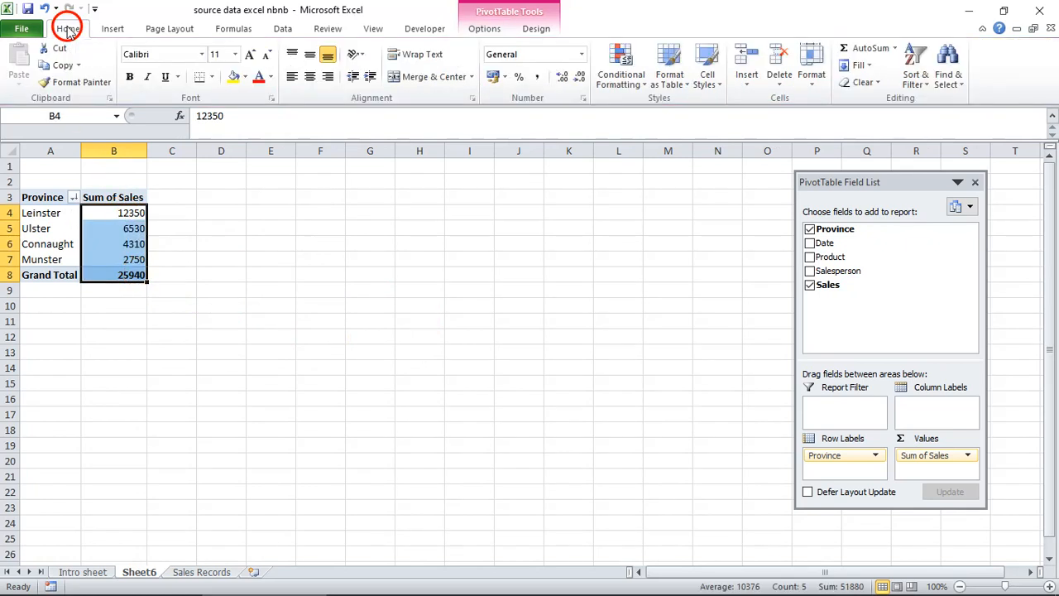
left_click(491, 76)
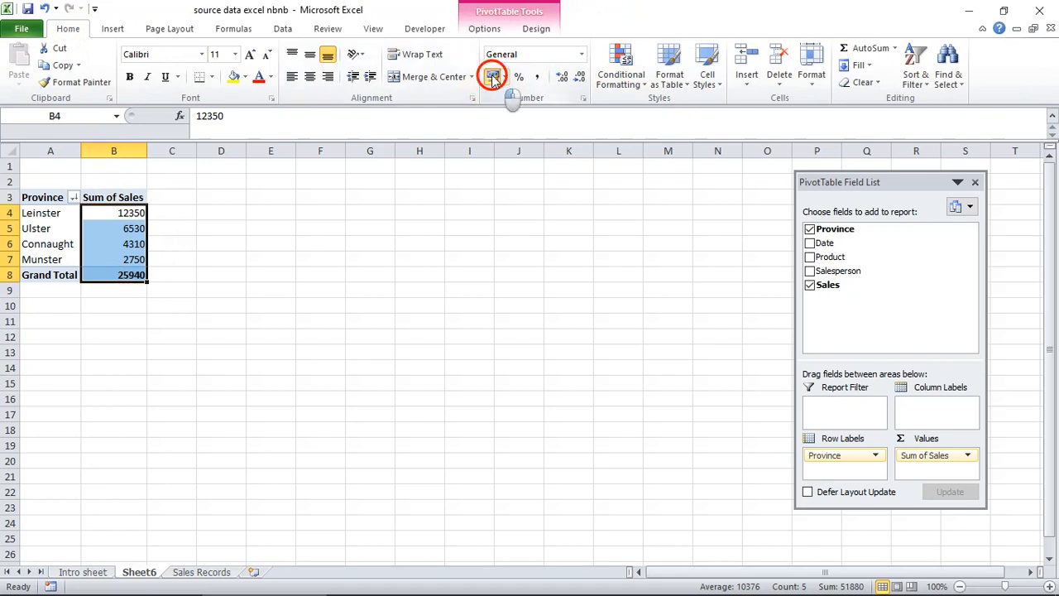
left_click(582, 80)
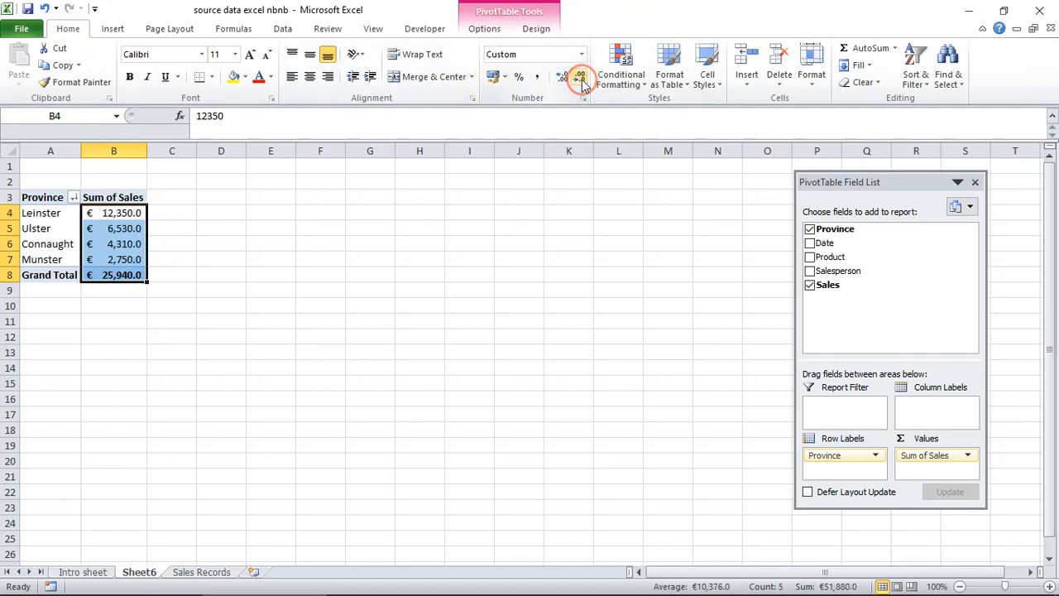
left_click(582, 80)
left_click(420, 367)
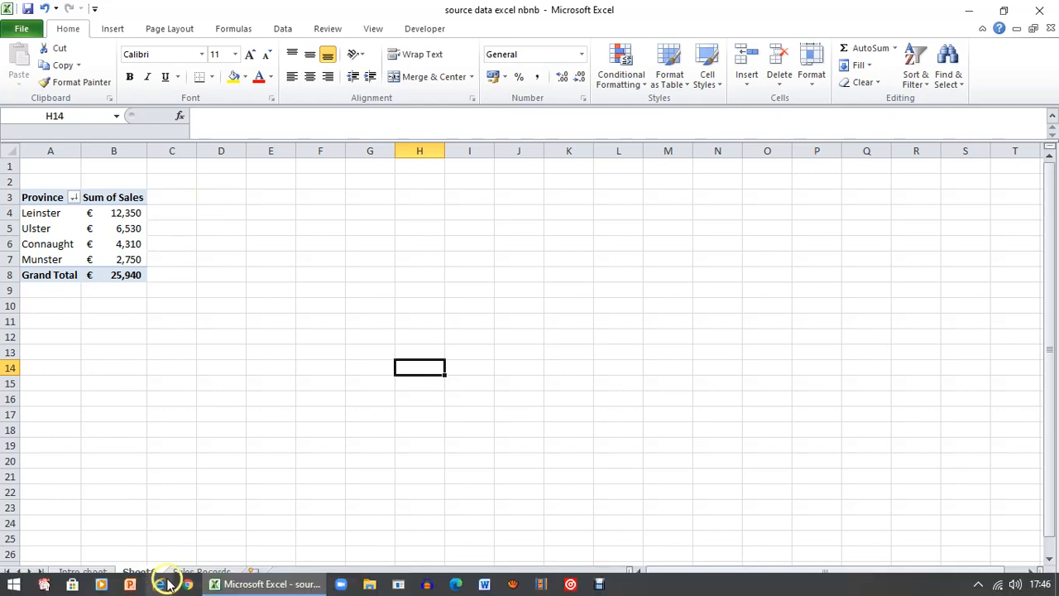
- Create a second pivot table from the Sales Records range A1:E60, placed on existing Sheet6 at cell A12
left_click(203, 572)
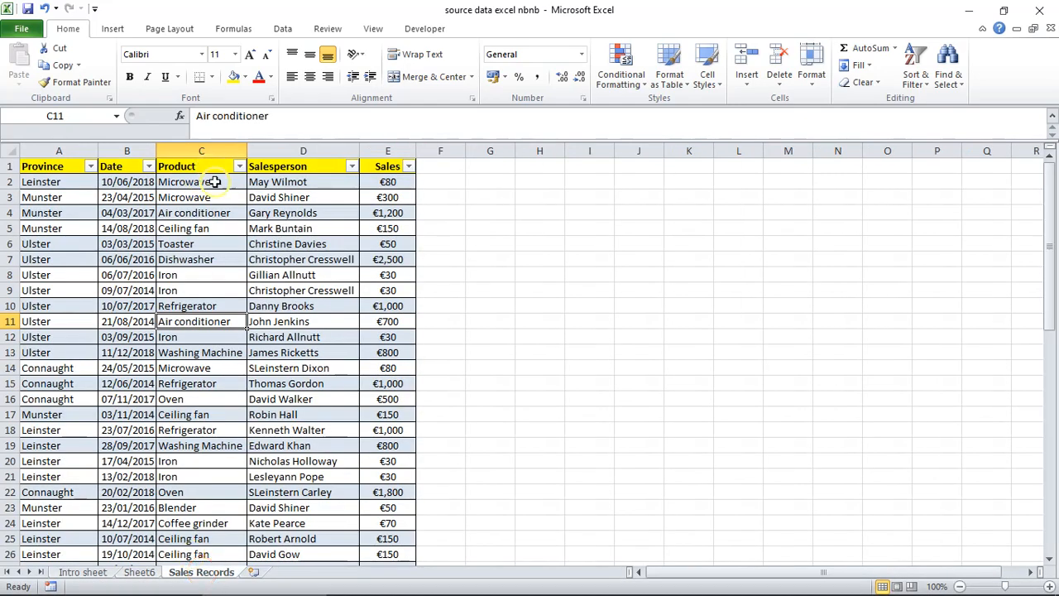
left_click(133, 236)
left_click(113, 28)
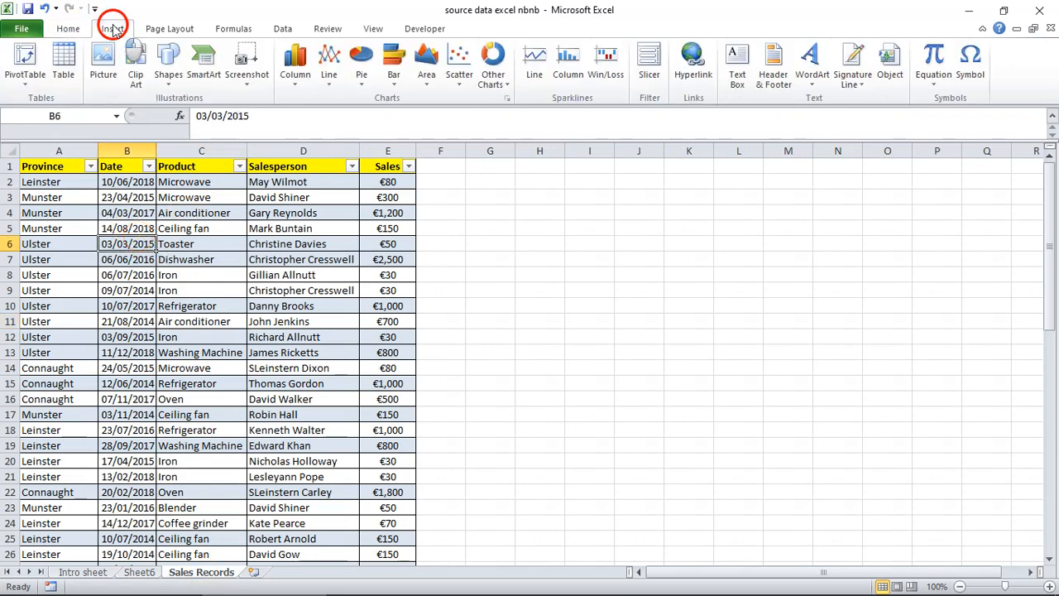
left_click(25, 62)
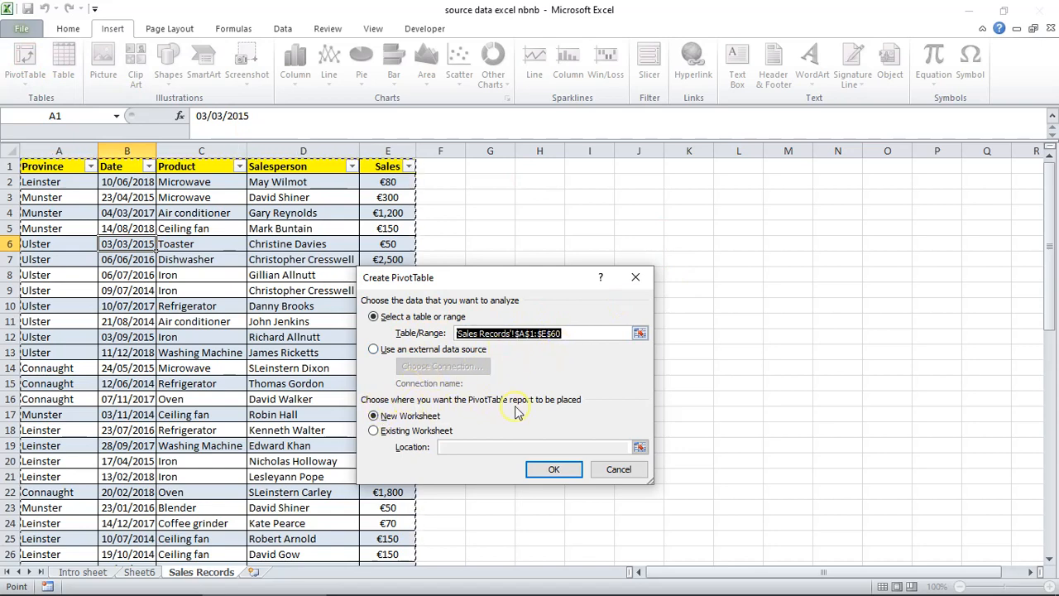
left_click(375, 431)
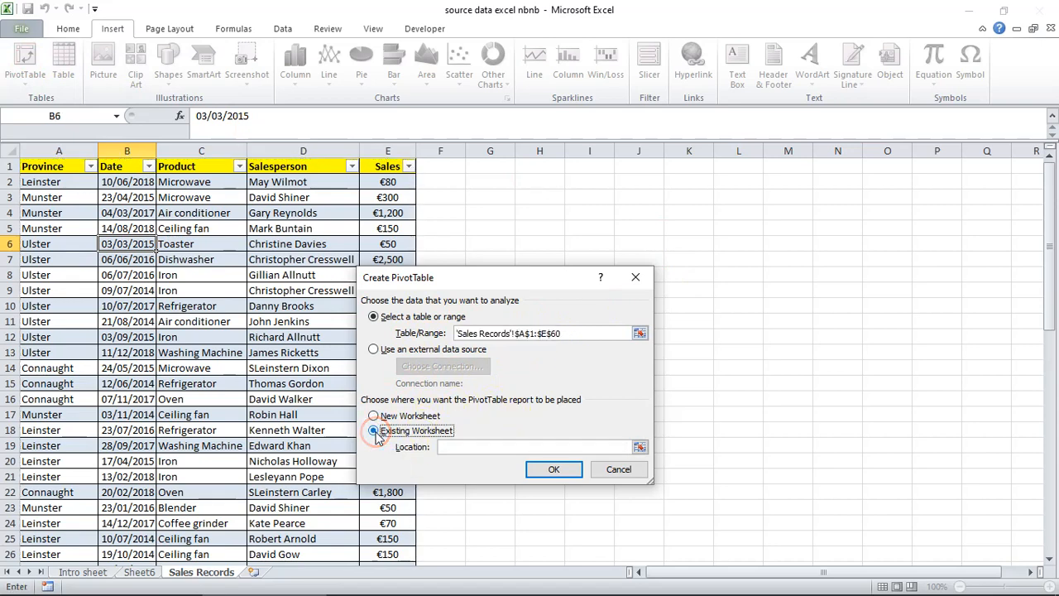
left_click(457, 446)
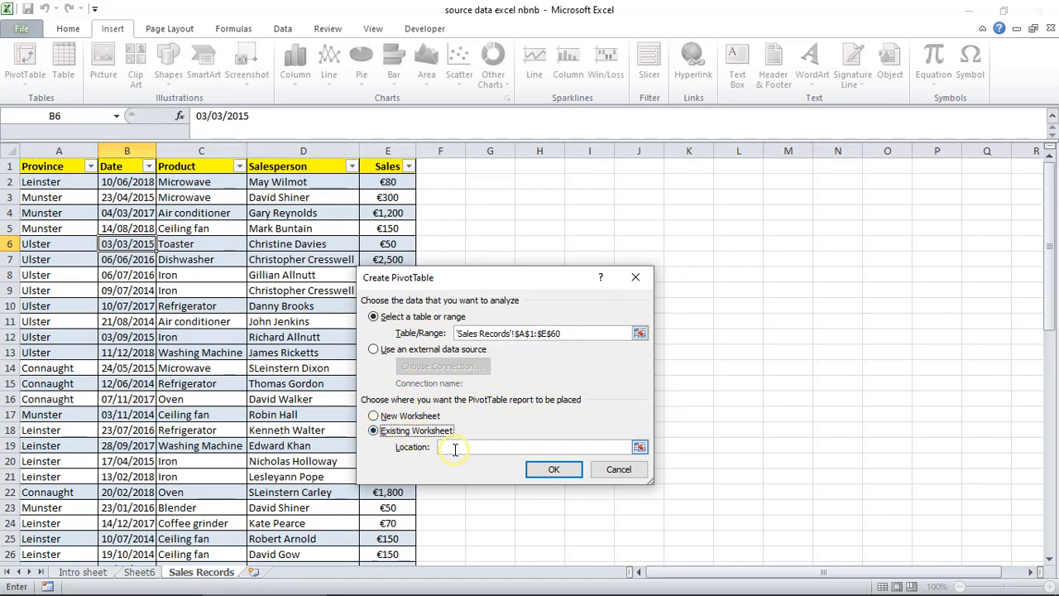
left_click(456, 449)
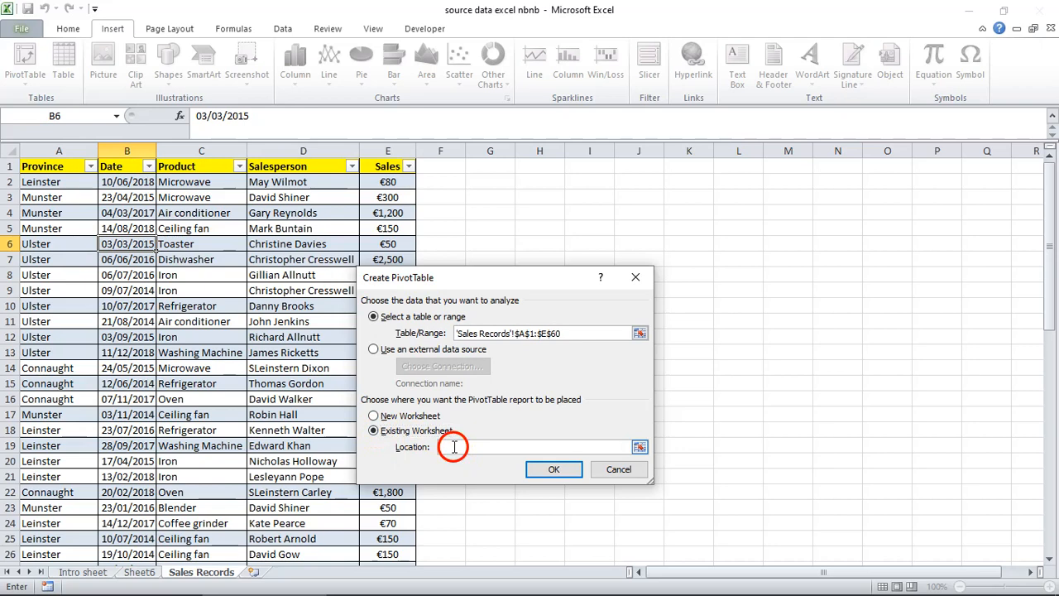
left_click(139, 573)
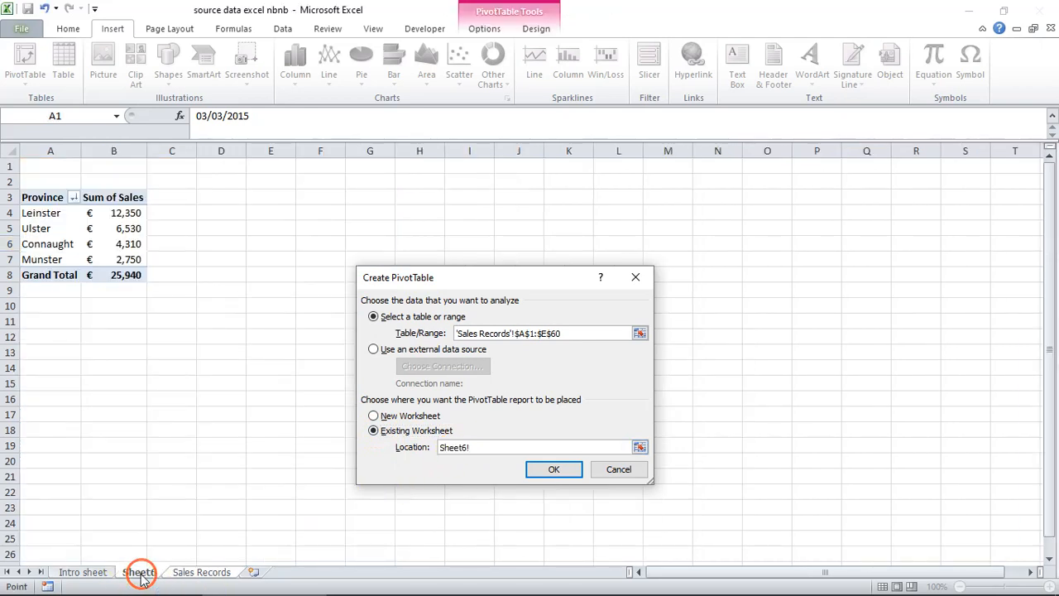
left_click(44, 335)
left_click(553, 472)
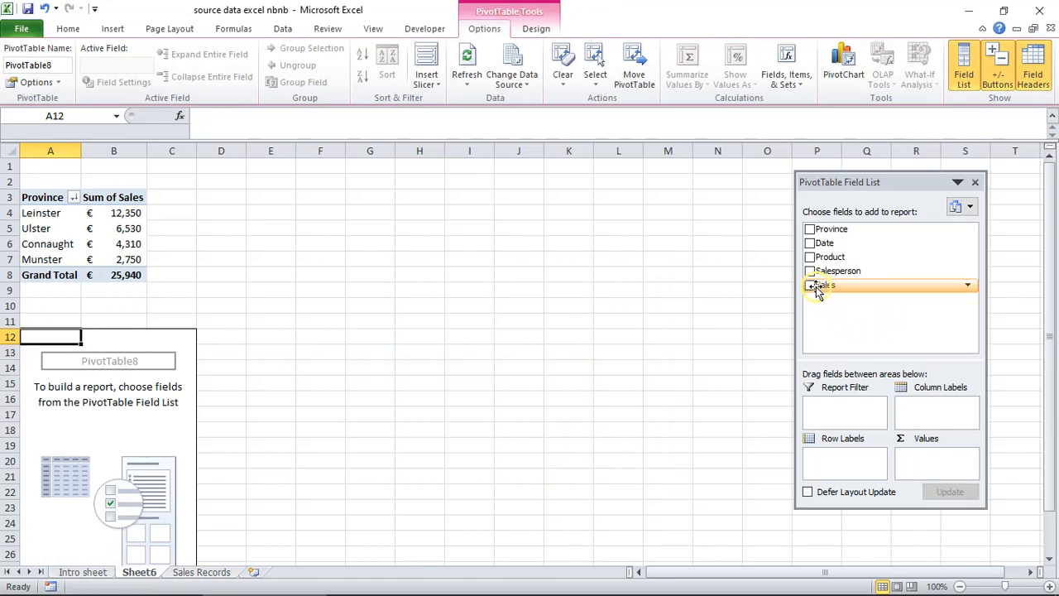
- Add Sales to the second pivot table's values and nest Product beneath Province in its row labels
left_click_drag(816, 289, 927, 461)
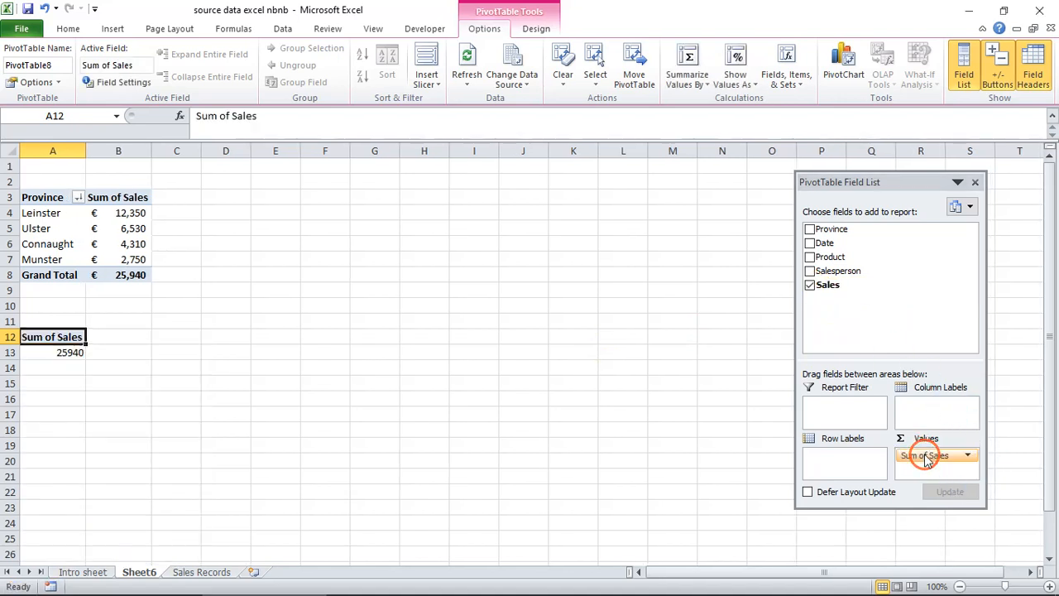
left_click_drag(827, 229, 834, 463)
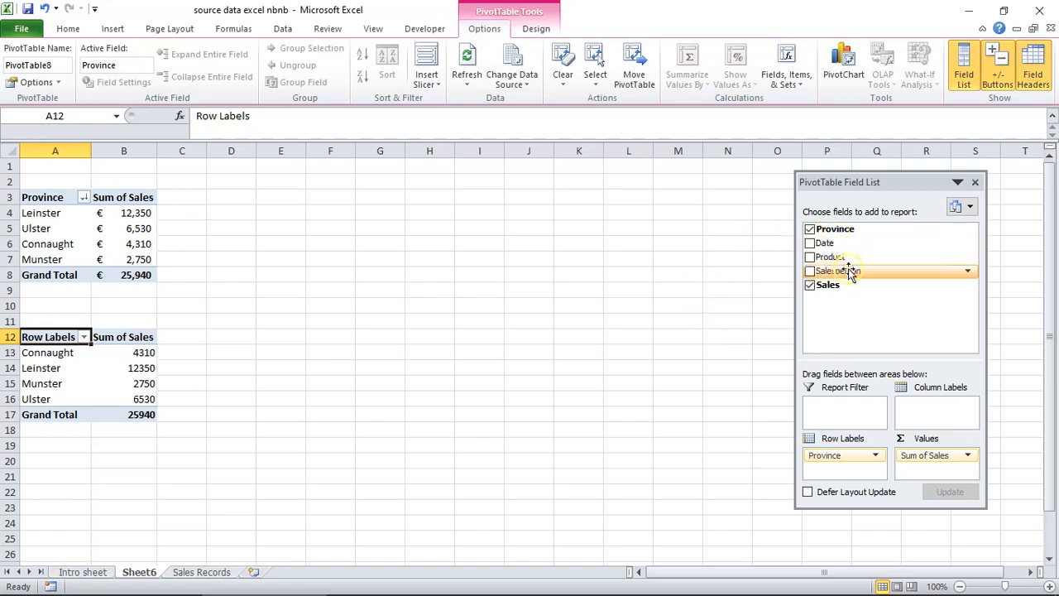
left_click_drag(831, 258, 838, 468)
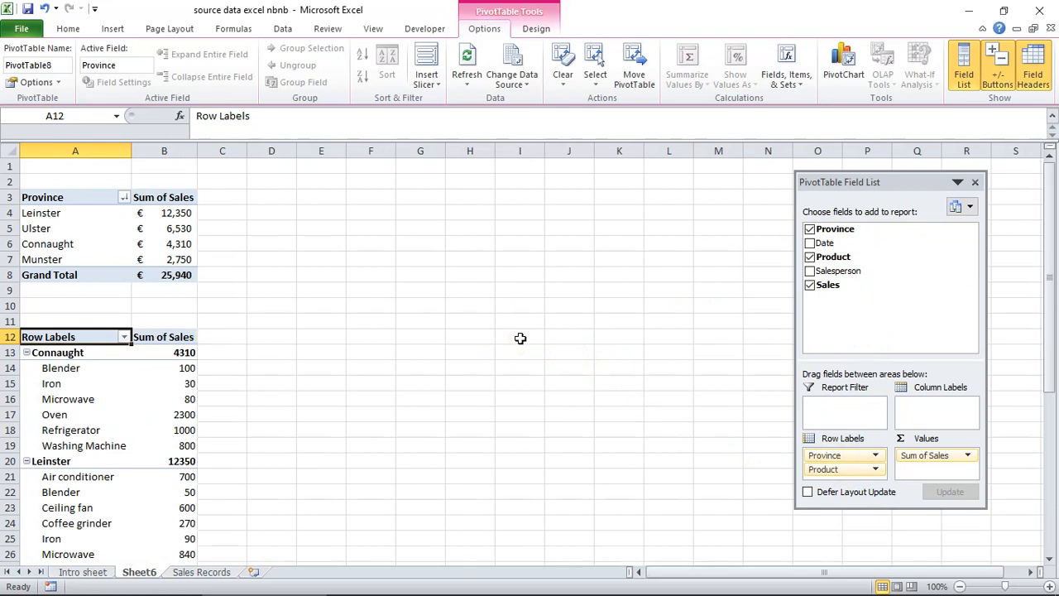
- Rename the second pivot table's row label header in A12 as Products
left_click(53, 336)
type("Pr")
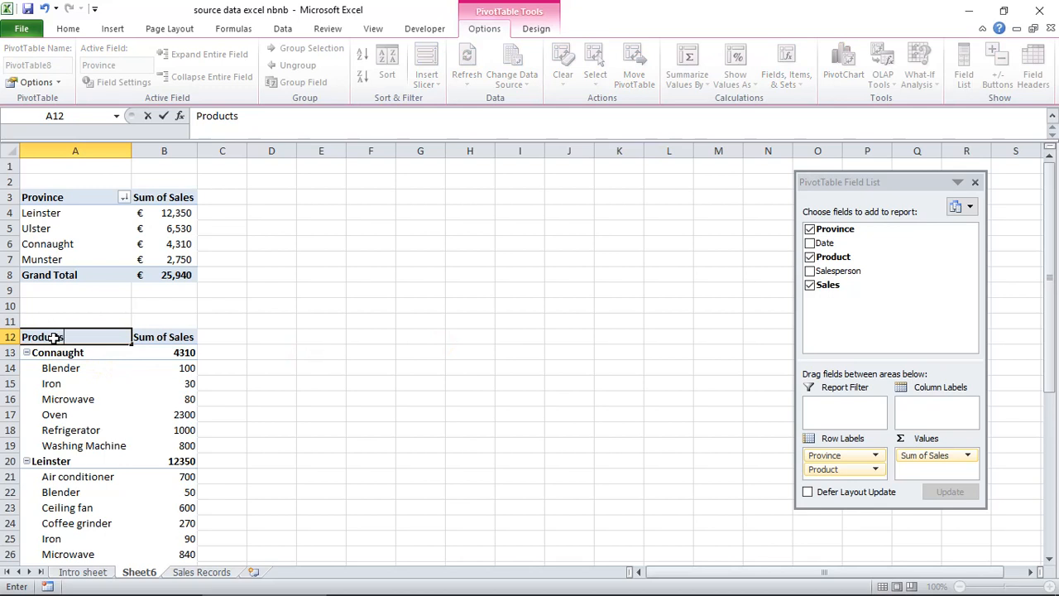
type("oducts")
key("Return")
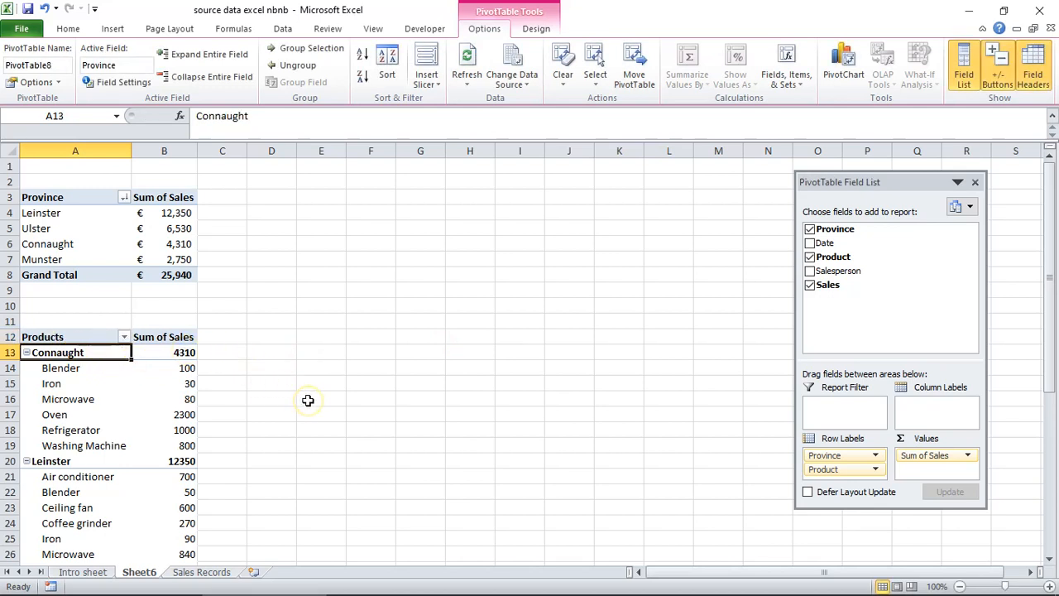
- Sort the provinces in the second pivot table by Sum of Sales from largest to smallest
left_click(177, 352)
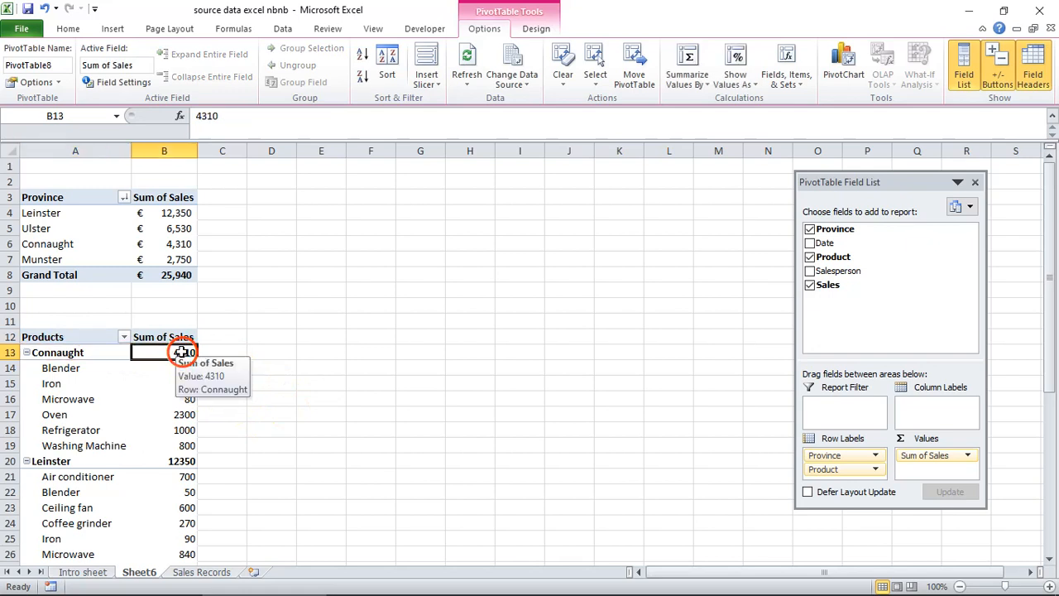
right_click(177, 353)
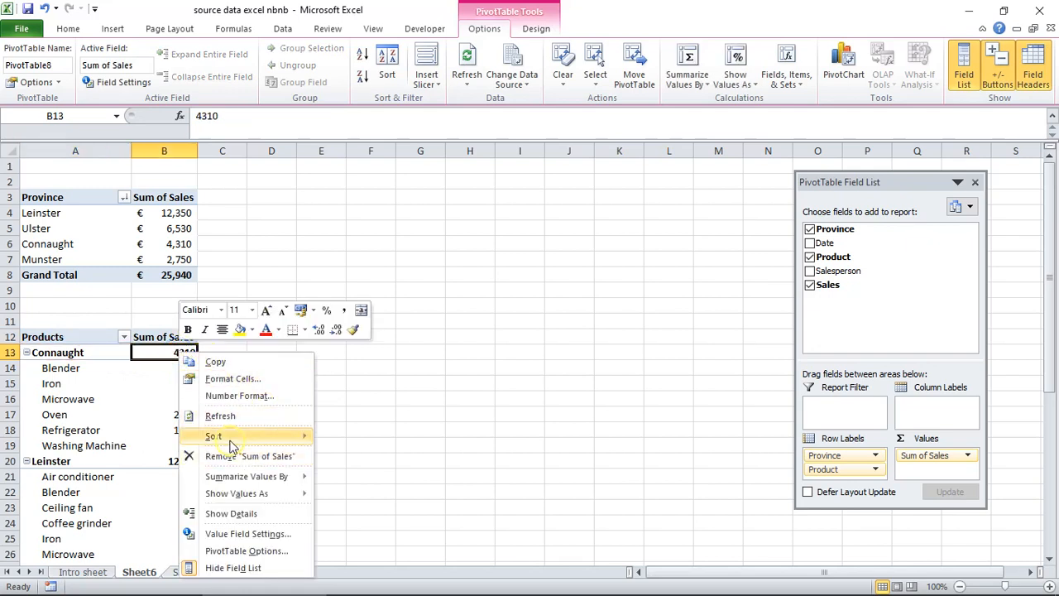
mouse_move(225, 438)
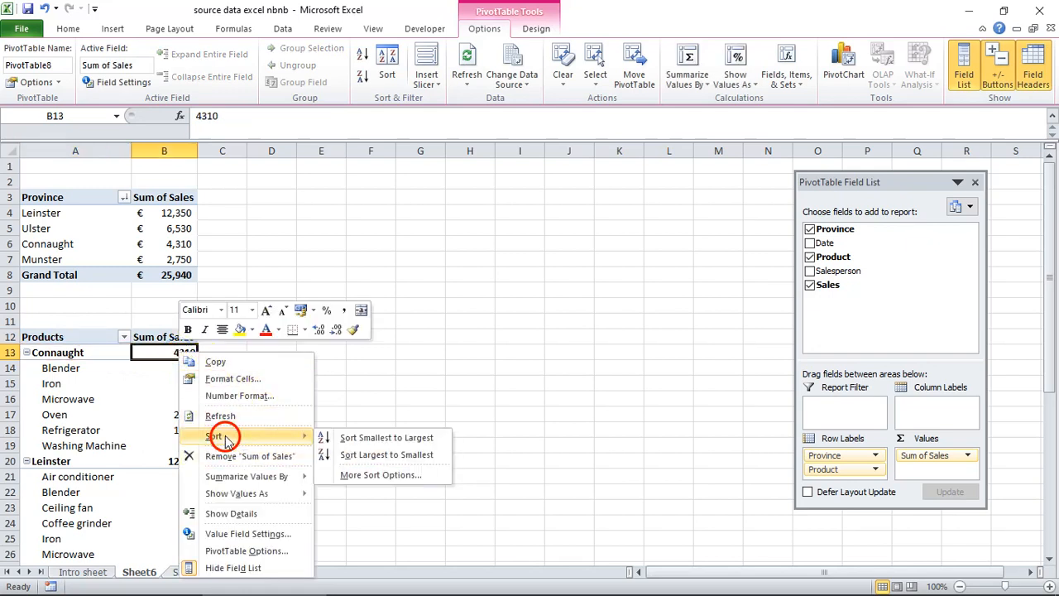
left_click(378, 454)
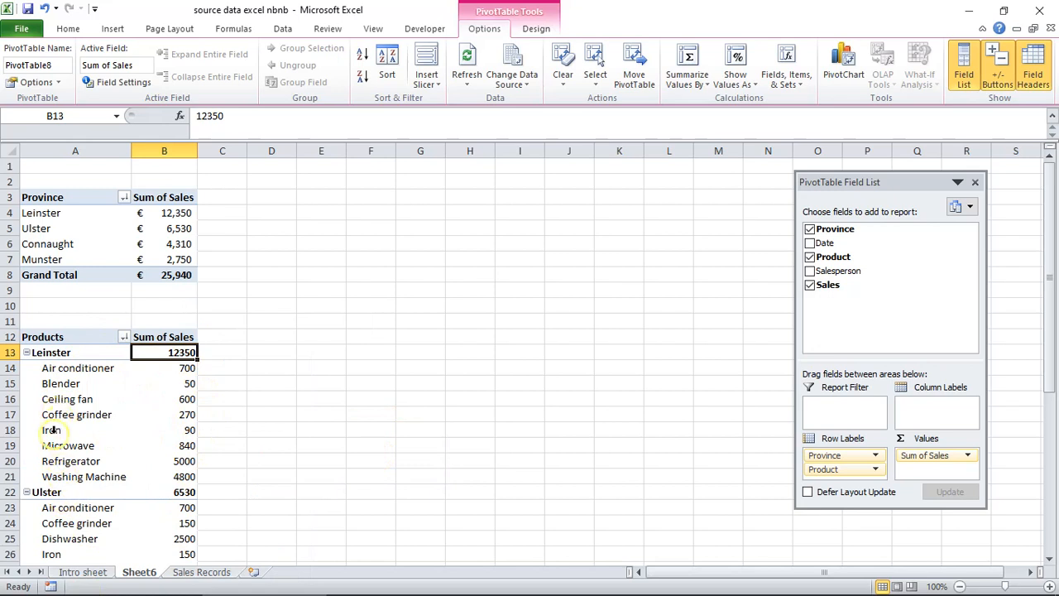
- Sort the products within each province of the second pivot table by Sum of Sales from largest to smallest
left_click(183, 370)
right_click(183, 369)
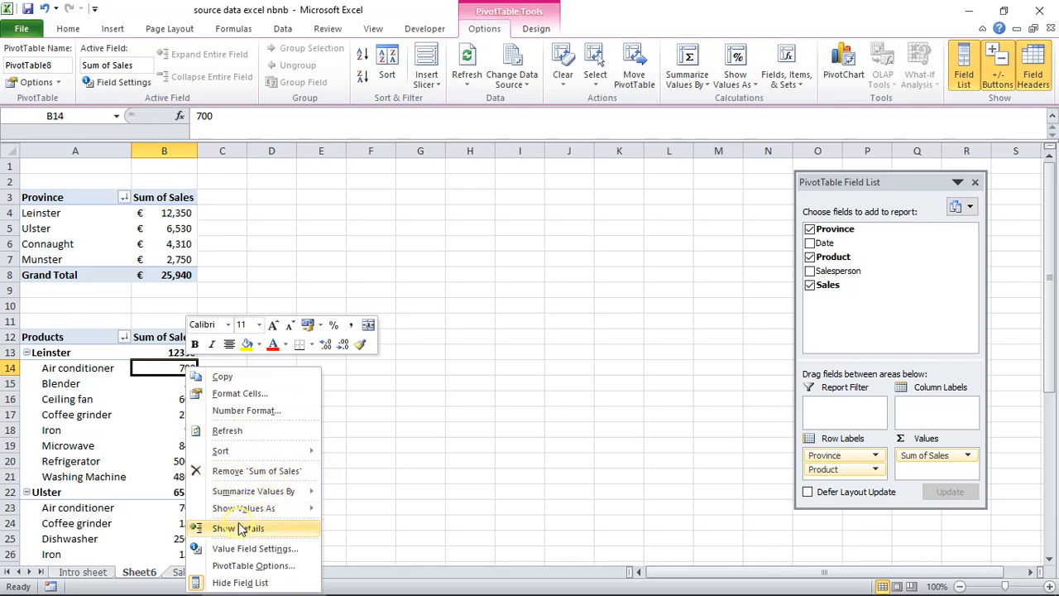
left_click(222, 451)
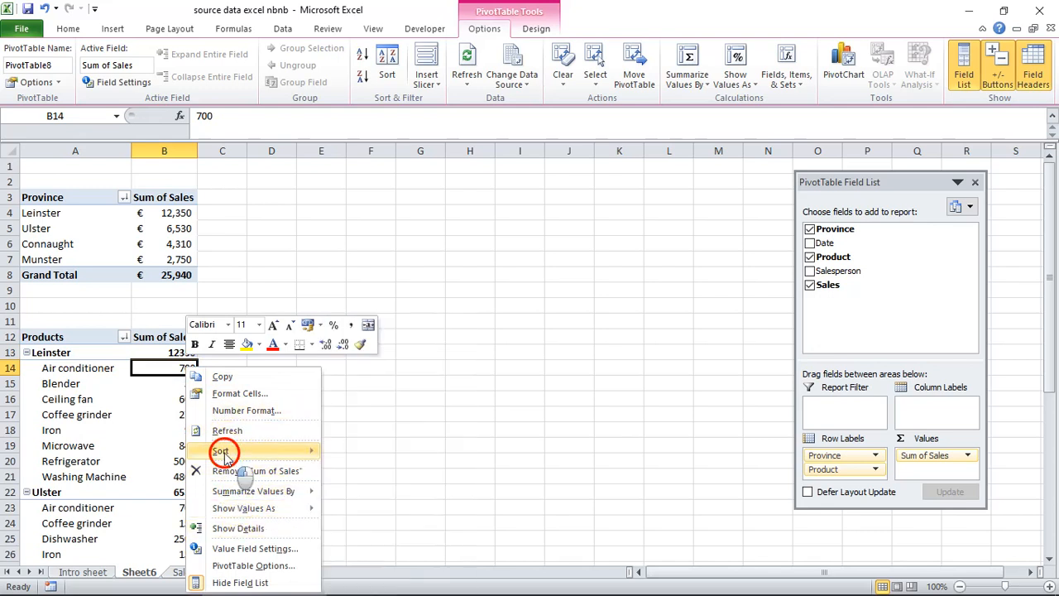
left_click(385, 472)
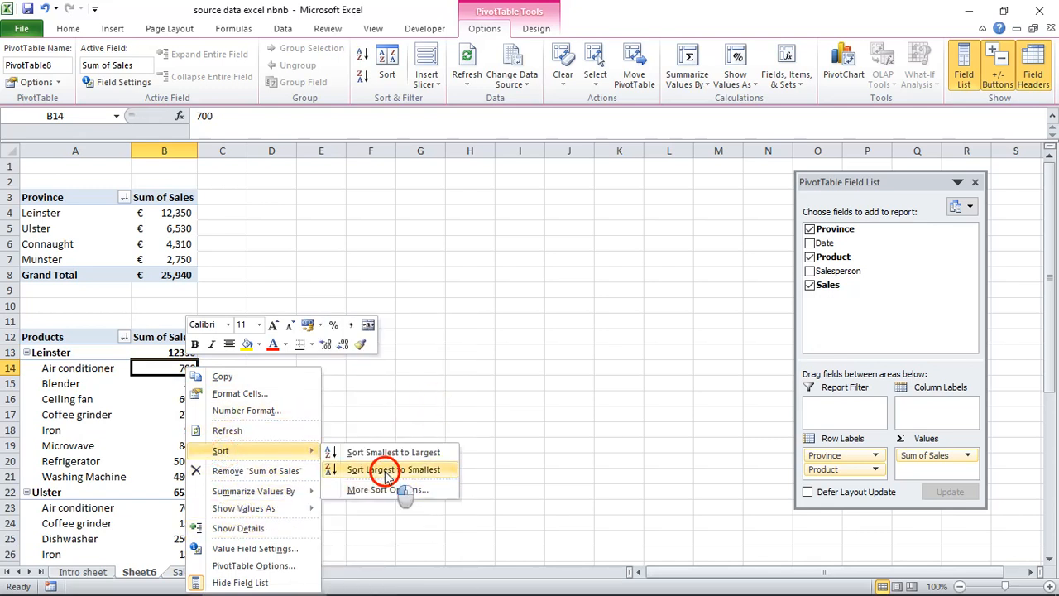
left_click(442, 442)
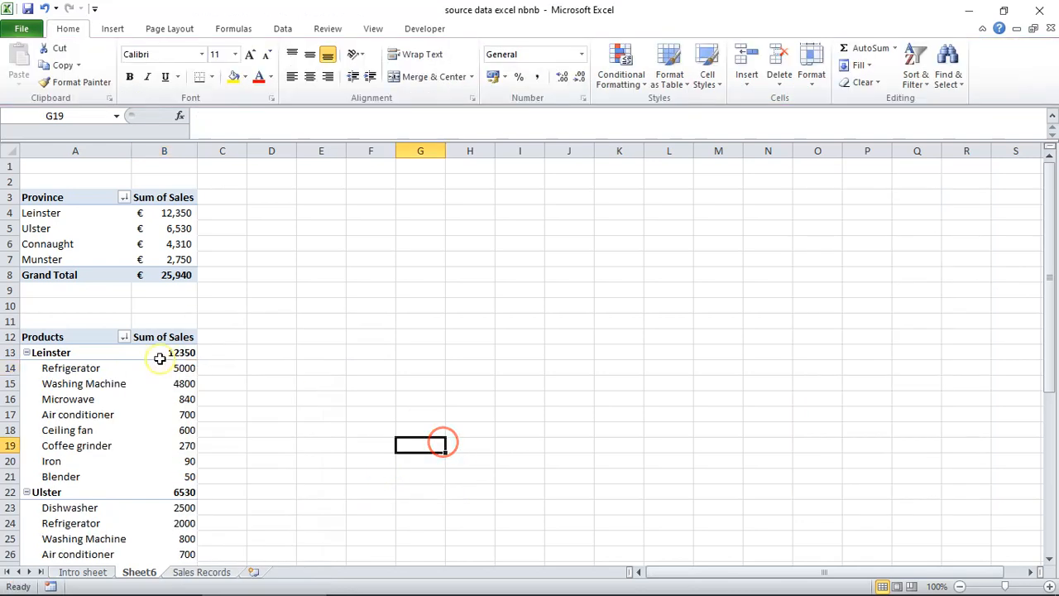
- Format the second pivot table's sales values in B13:B44 as euro accounting amounts with no decimal places
mouse_move(159, 353)
left_click_drag(159, 354, 167, 541)
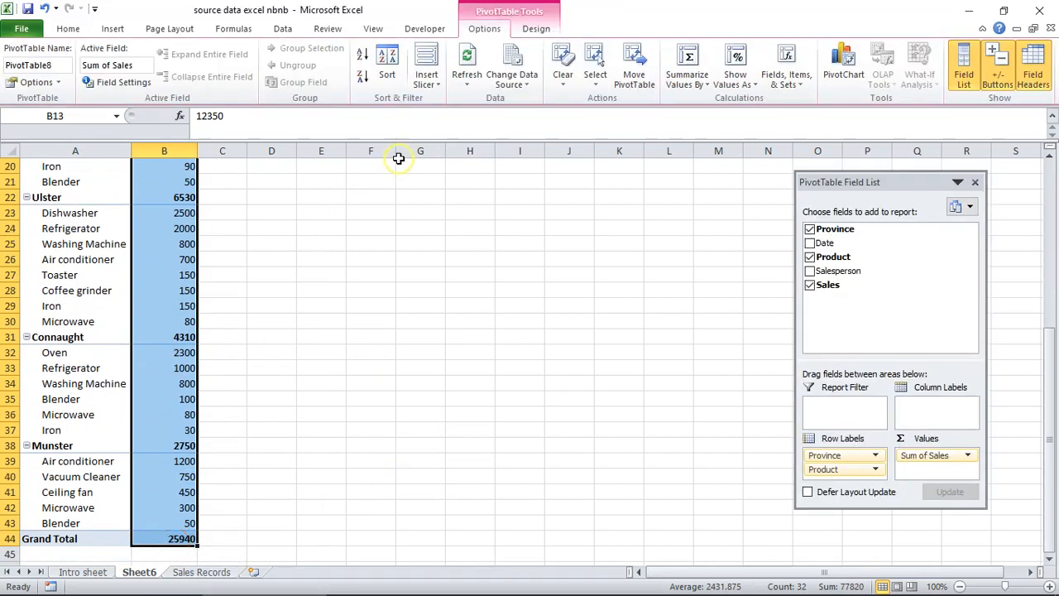
left_click(65, 29)
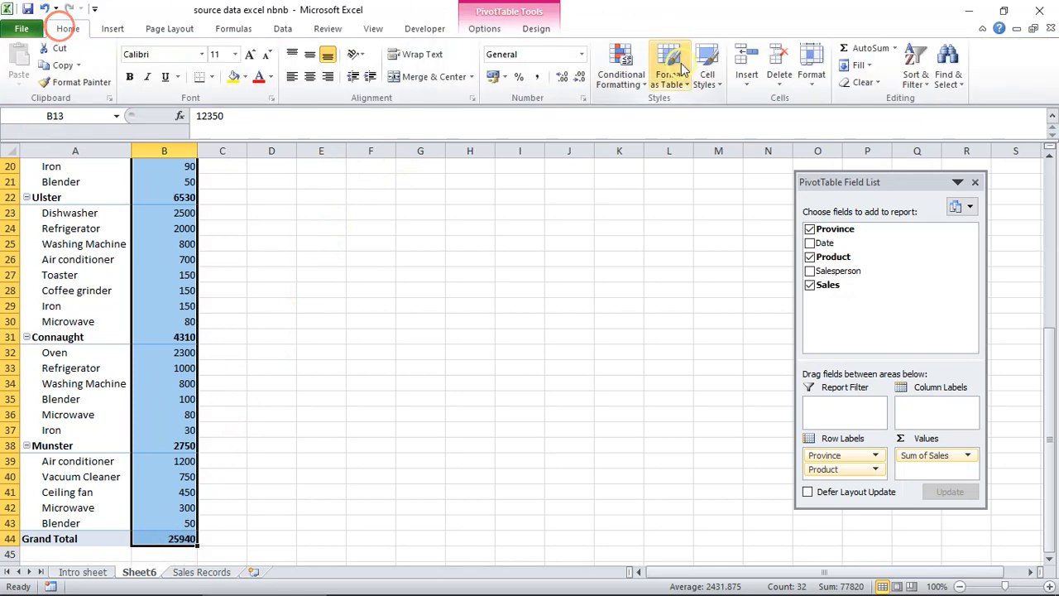
left_click(495, 77)
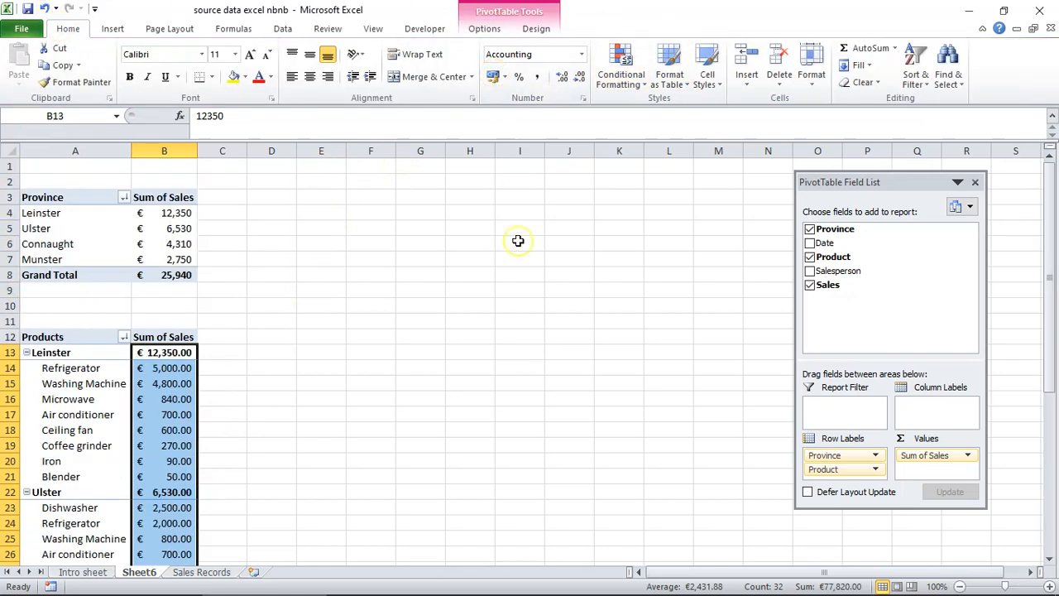
left_click(581, 78)
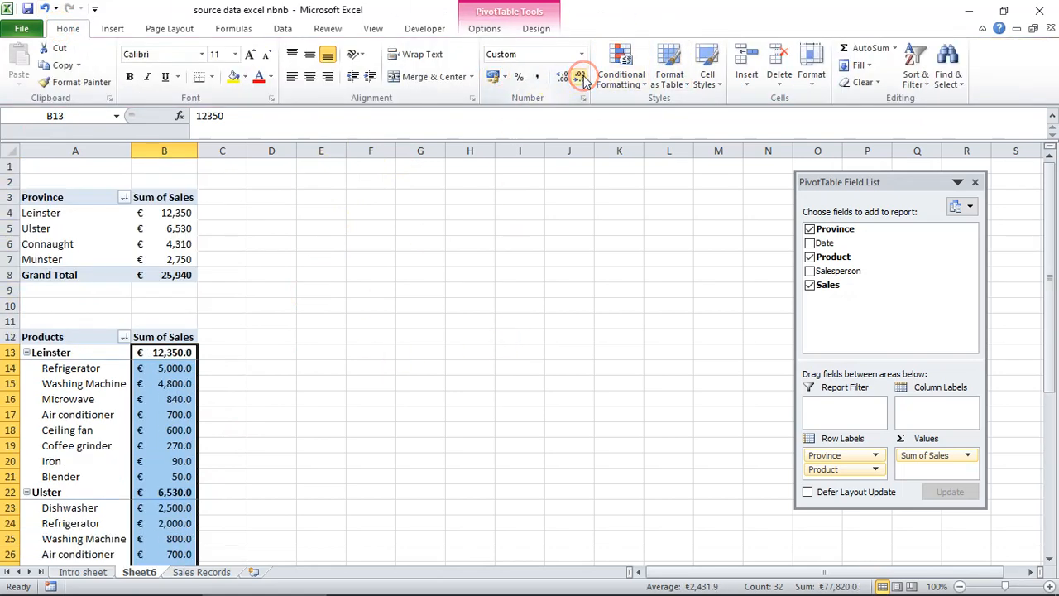
left_click(581, 78)
left_click(552, 261)
- Review both pivot tables on Sheet6, checking the product sales under each province down to the grand total
scroll(497, 313, "down", 2)
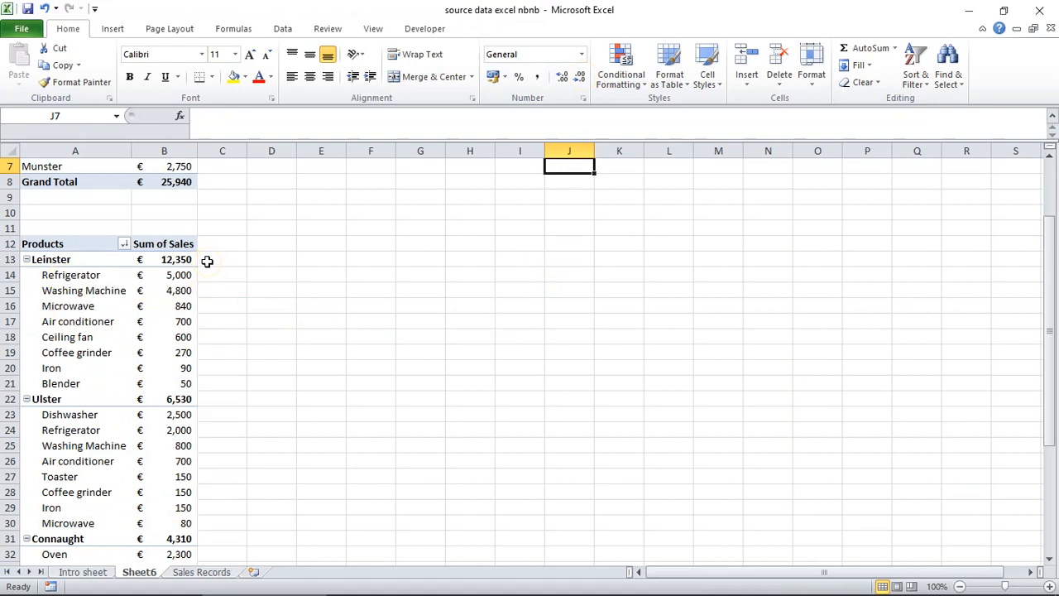
scroll(260, 282, "up", 2)
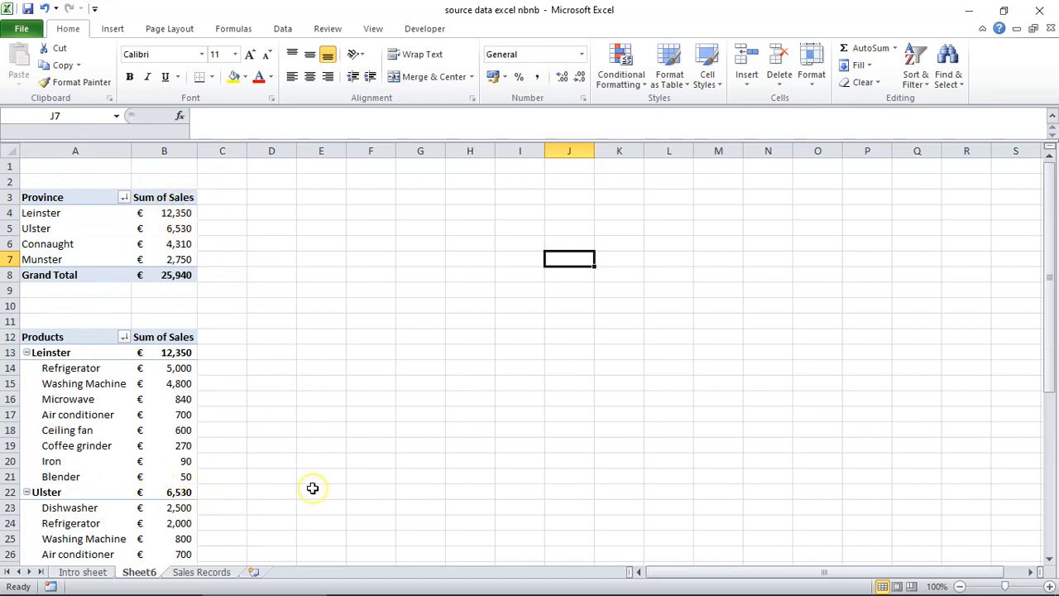
scroll(310, 485, "down", 2)
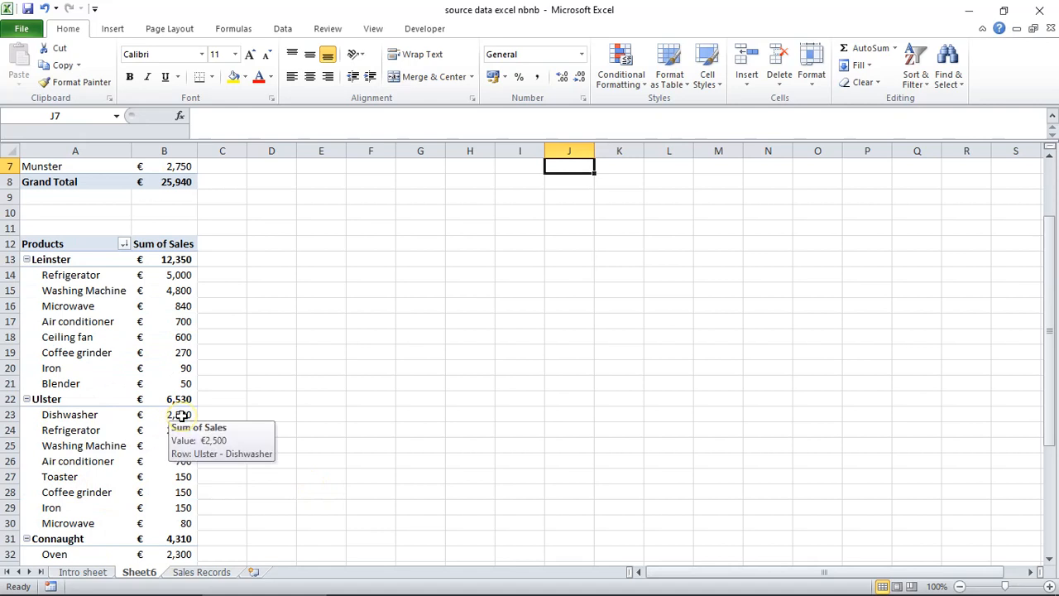
scroll(292, 432, "down", 3)
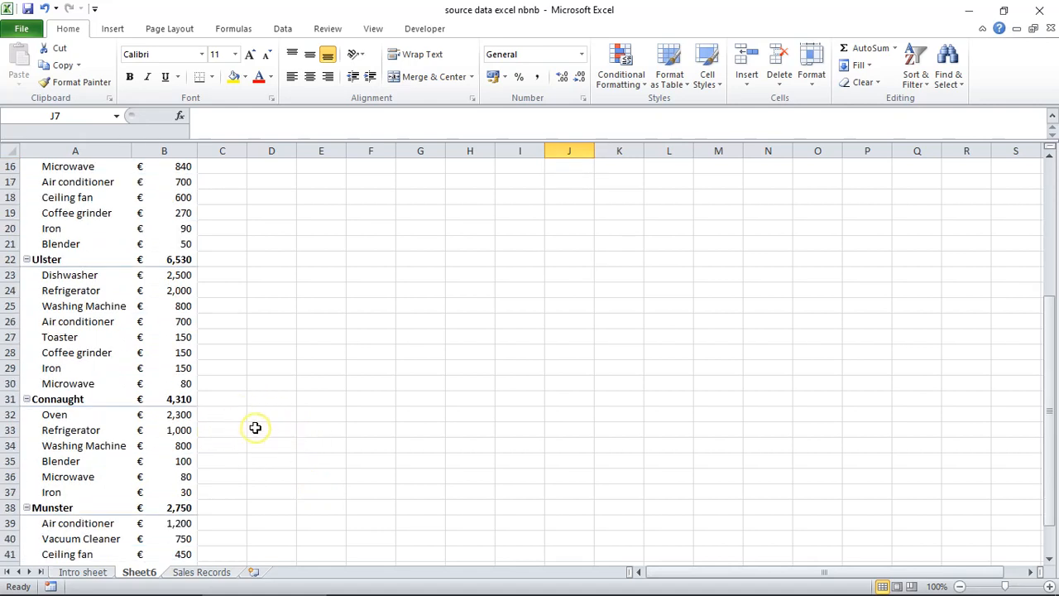
scroll(287, 424, "down", 2)
scroll(287, 425, "down", 1)
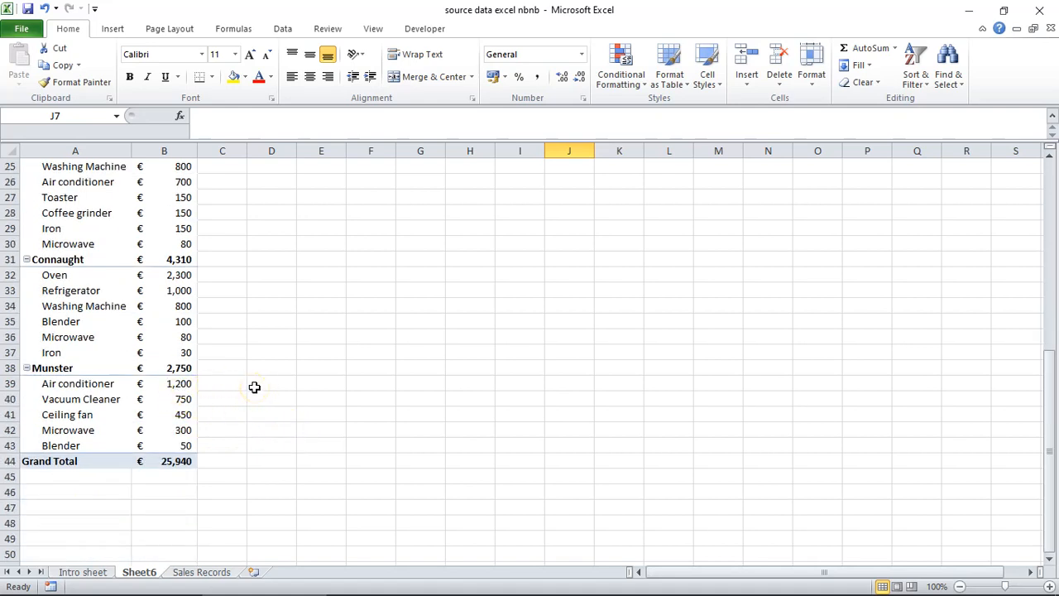
left_click(300, 398)
scroll(386, 383, "up", 6)
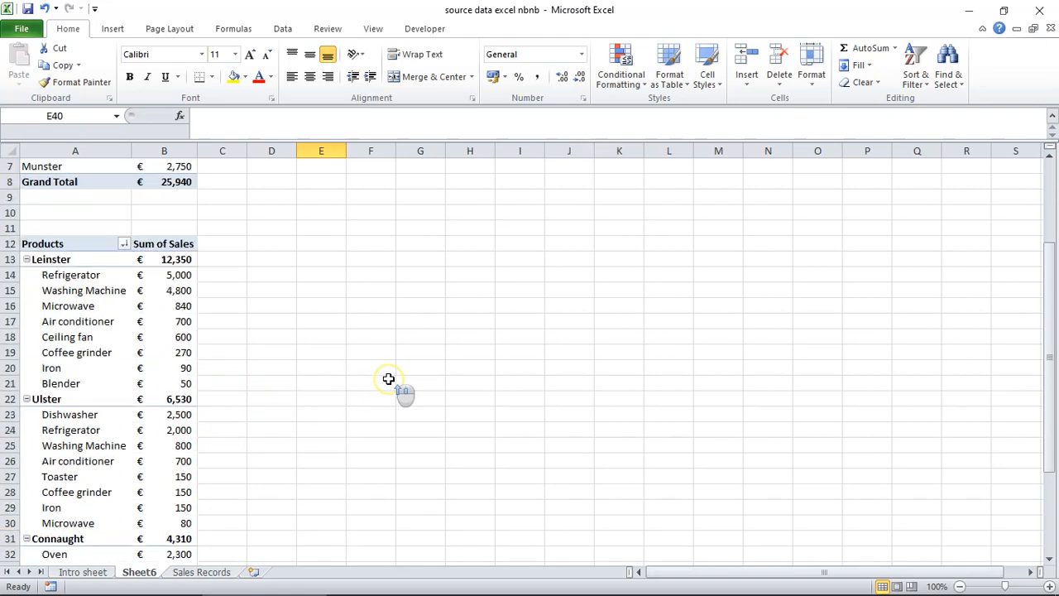
scroll(388, 379, "up", 1)
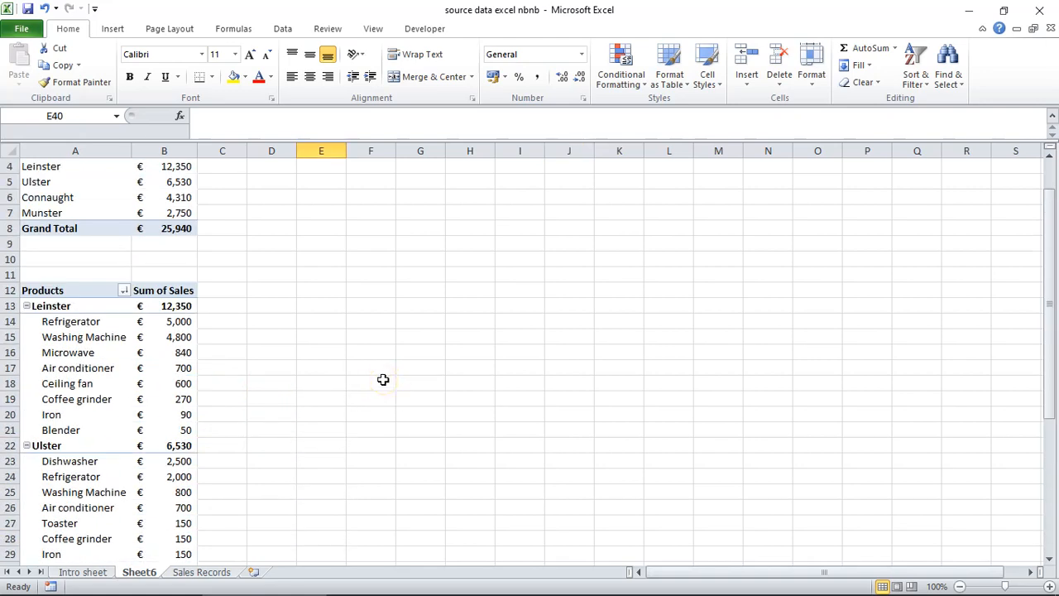